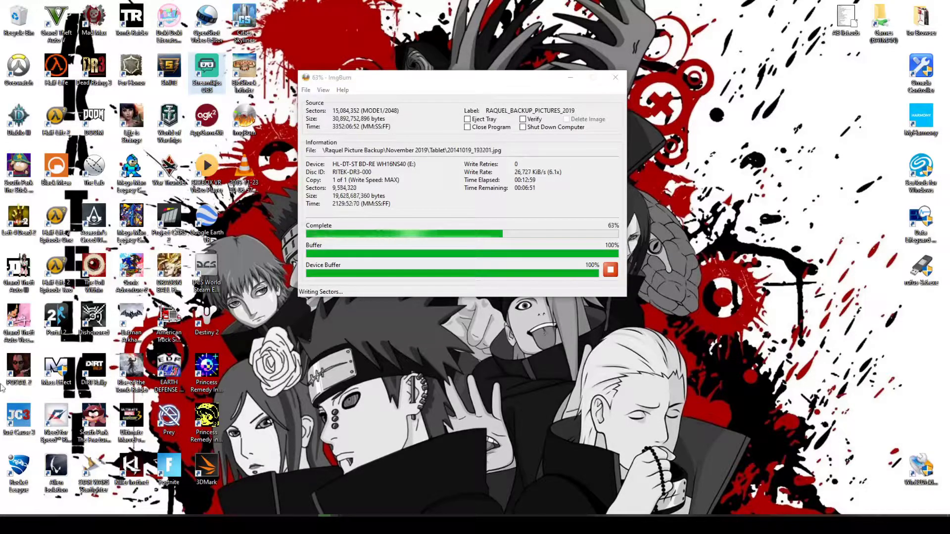
- Nudge the ImgBurn burn progress window slightly while the disc write continues
left_click_drag(400, 80, 412, 91)
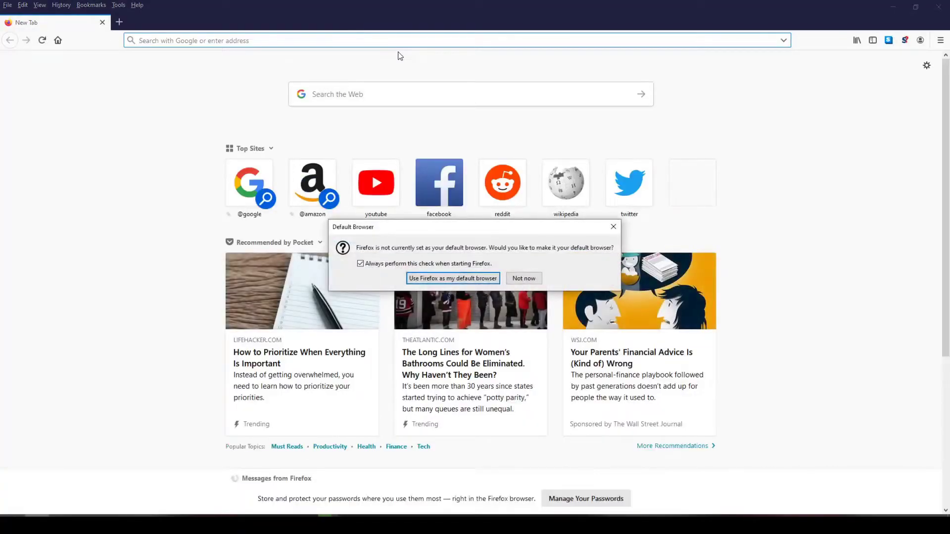
- Decline the Firefox default-browser prompt and load the Amazon website
left_click(523, 278)
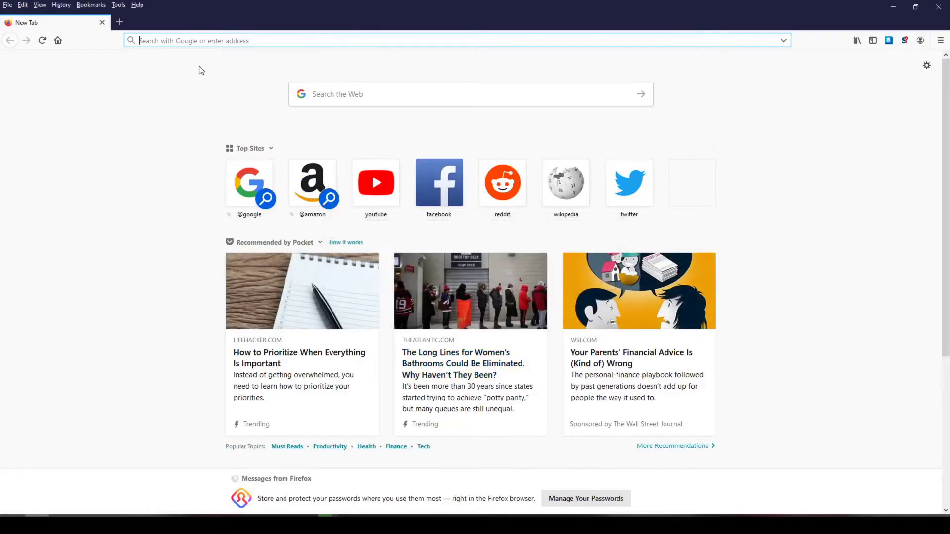
type("a")
type("mazon.com")
key("Return")
type("blu")
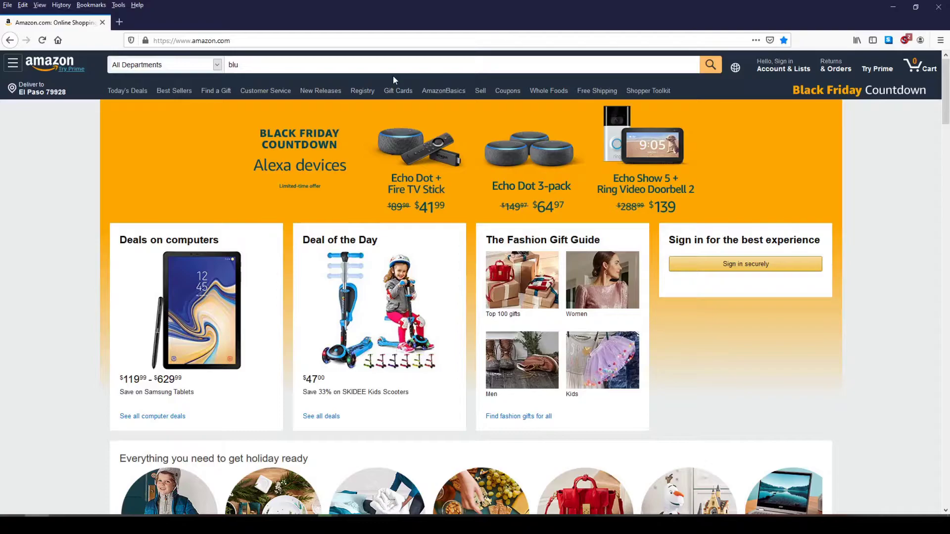
type("ray blan")
type("k d")
type("isc")
- Submit the Amazon search for 'bluray blank disc'
key("Return")
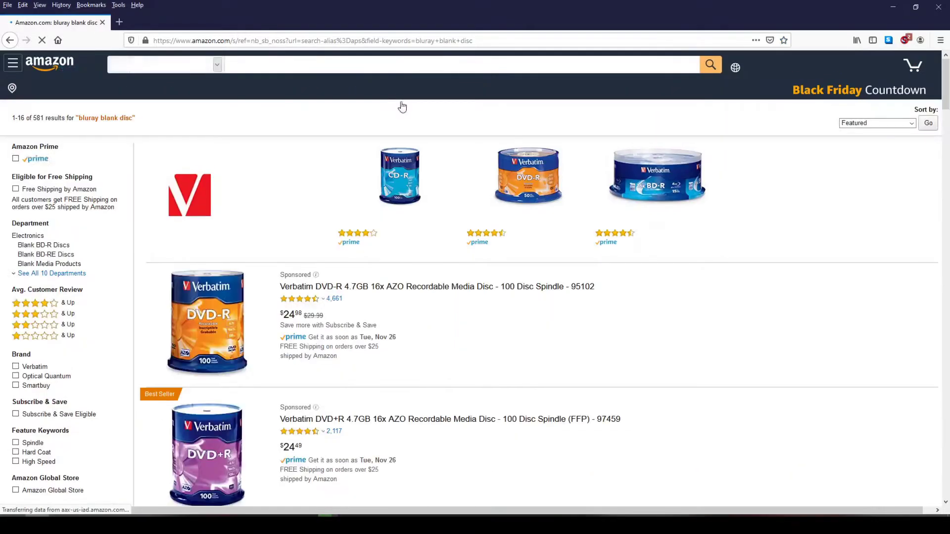
scroll(353, 196, "down", 5)
scroll(354, 194, "down", 3)
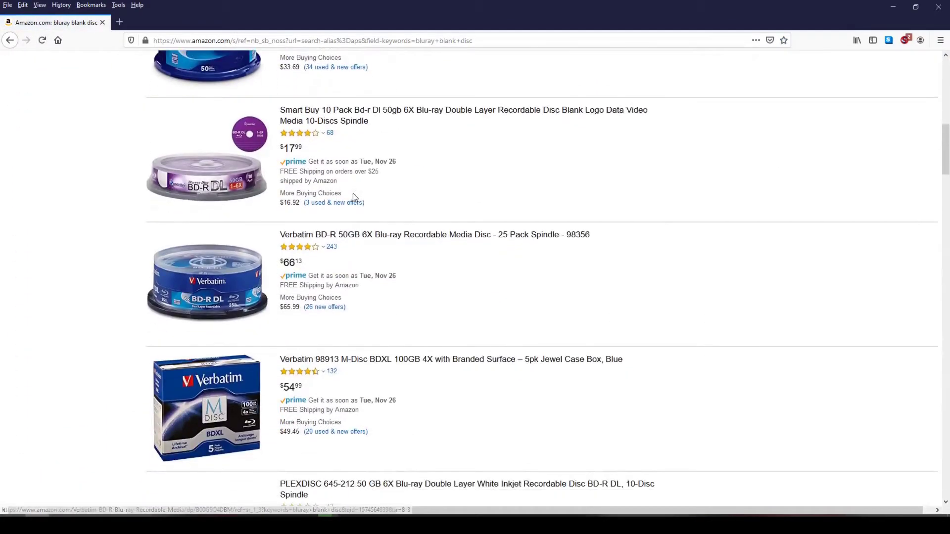
- Open the Smart Buy 10-pack 50GB BD-R DL Blu-ray disc listing
left_click(330, 113)
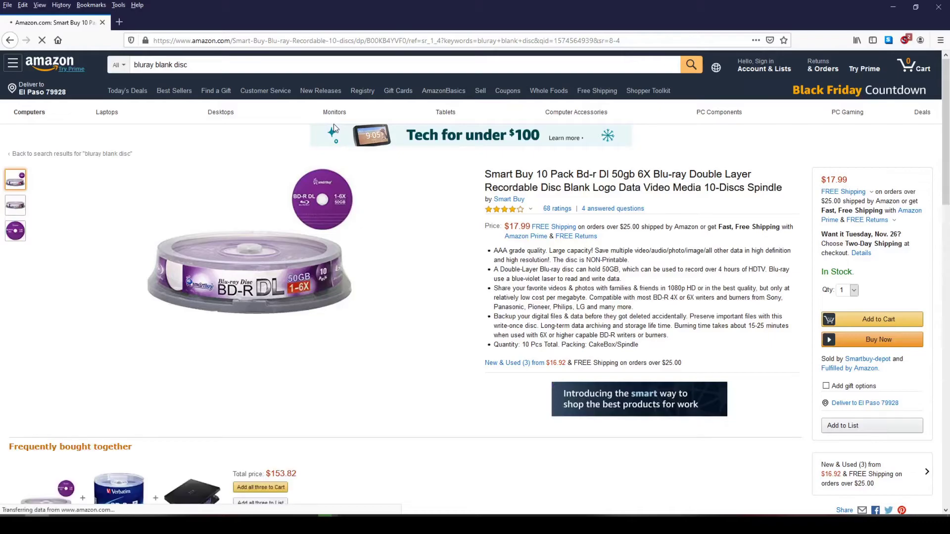